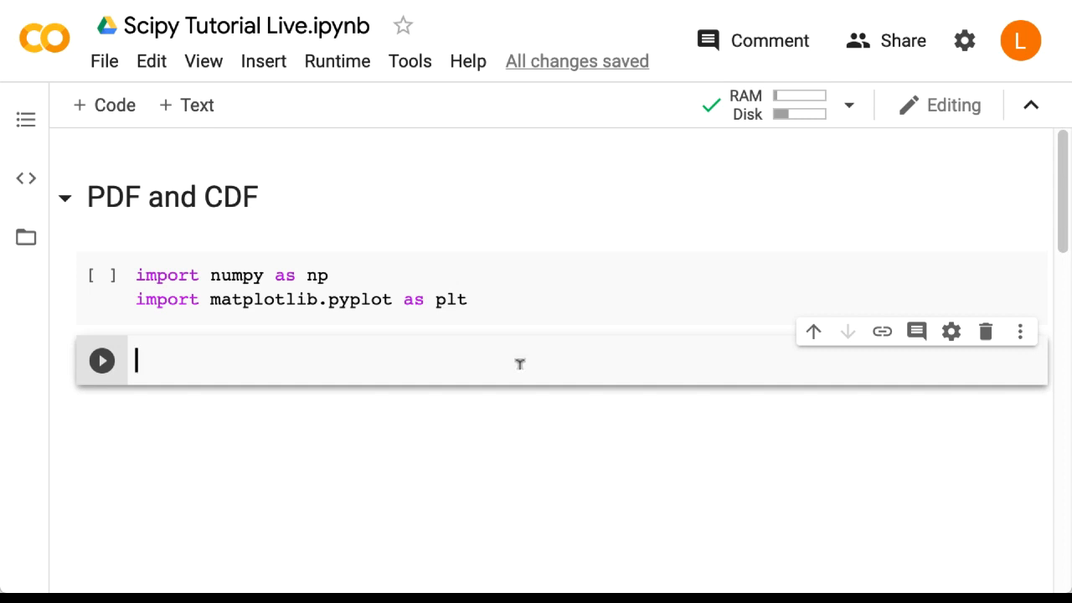
text(from scipy)
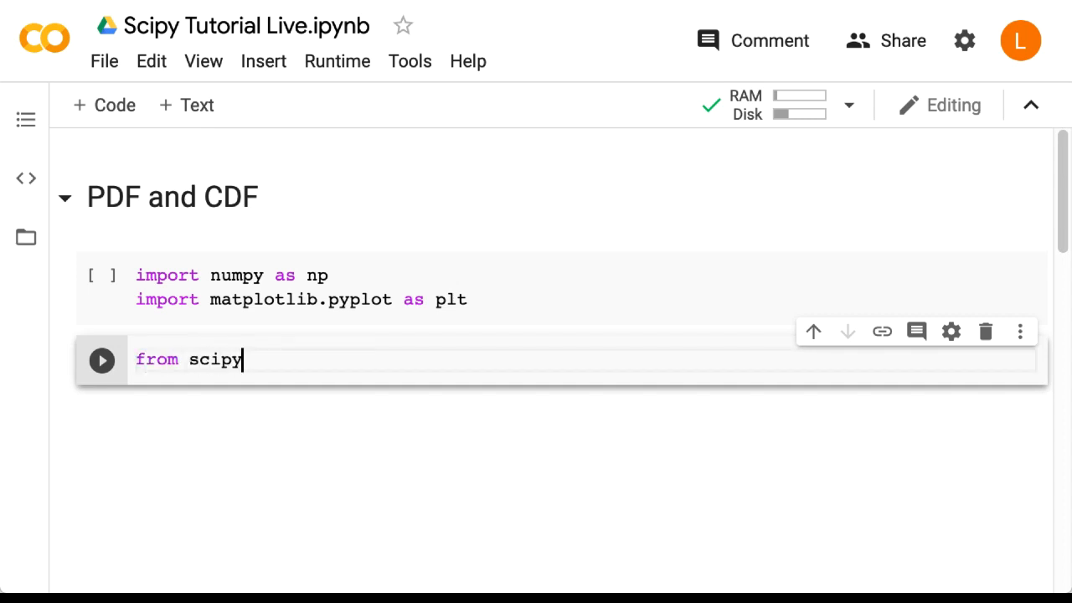
text(.stats impor)
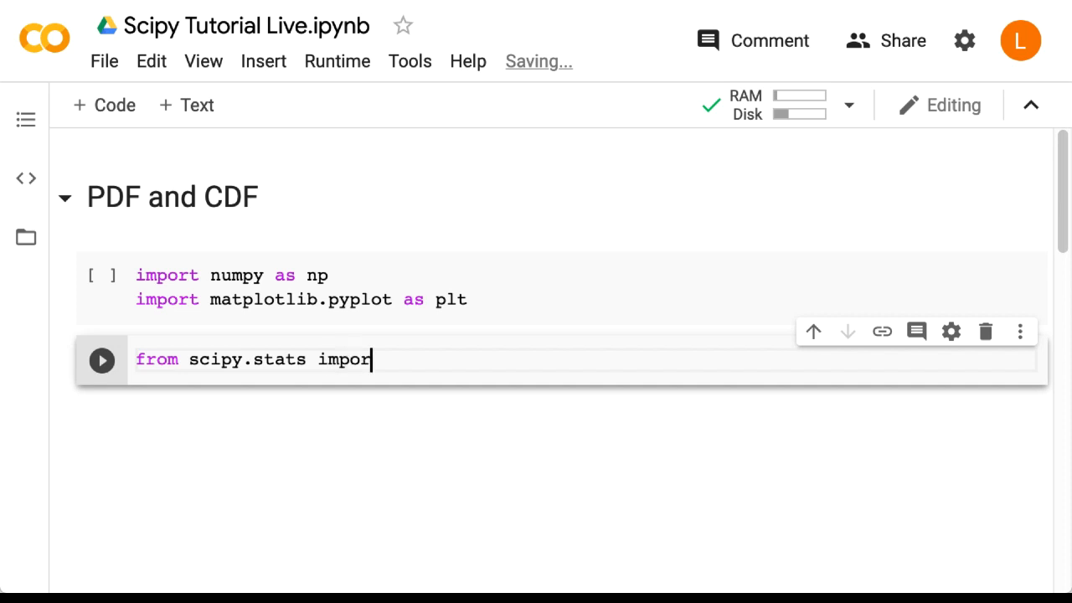
text(t norm)
Run 'from scipy.stats import norm' and add an empty code cell below.
key(ctrl+Return)
click(105, 105)
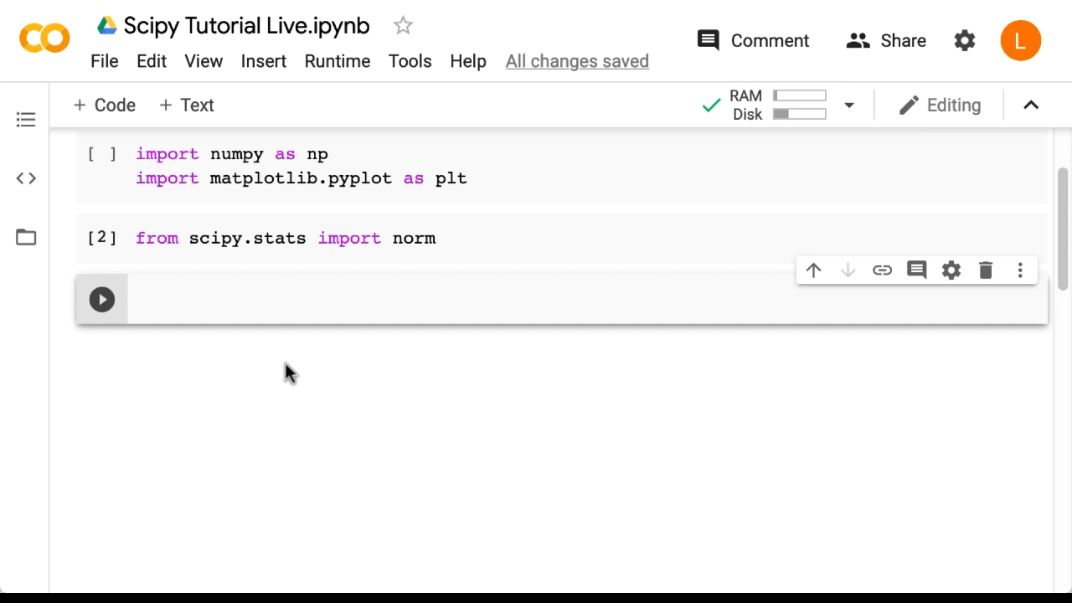
text(x)
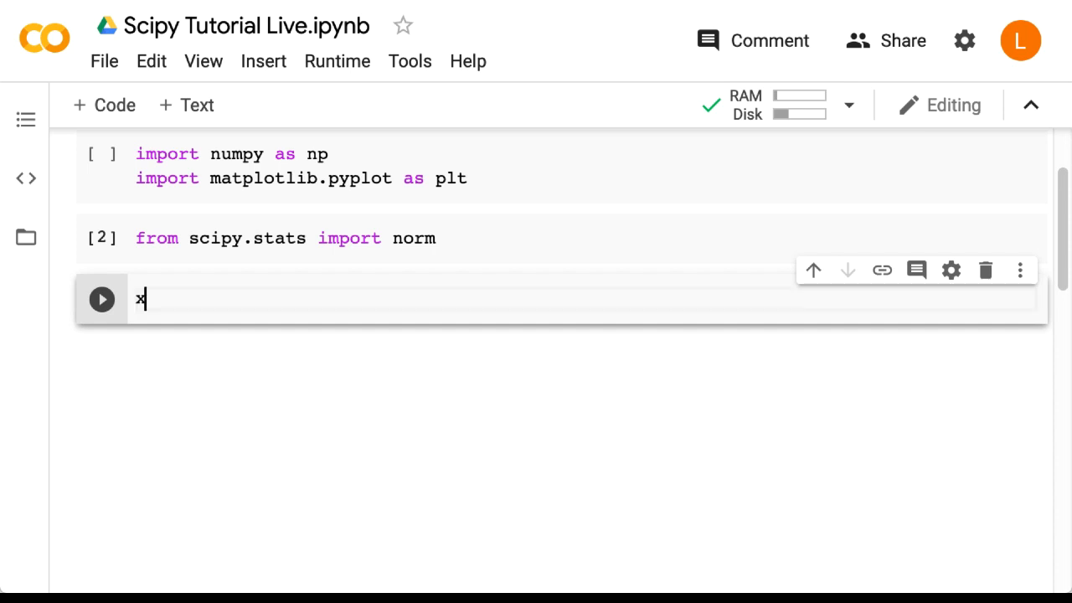
text( = np.lins)
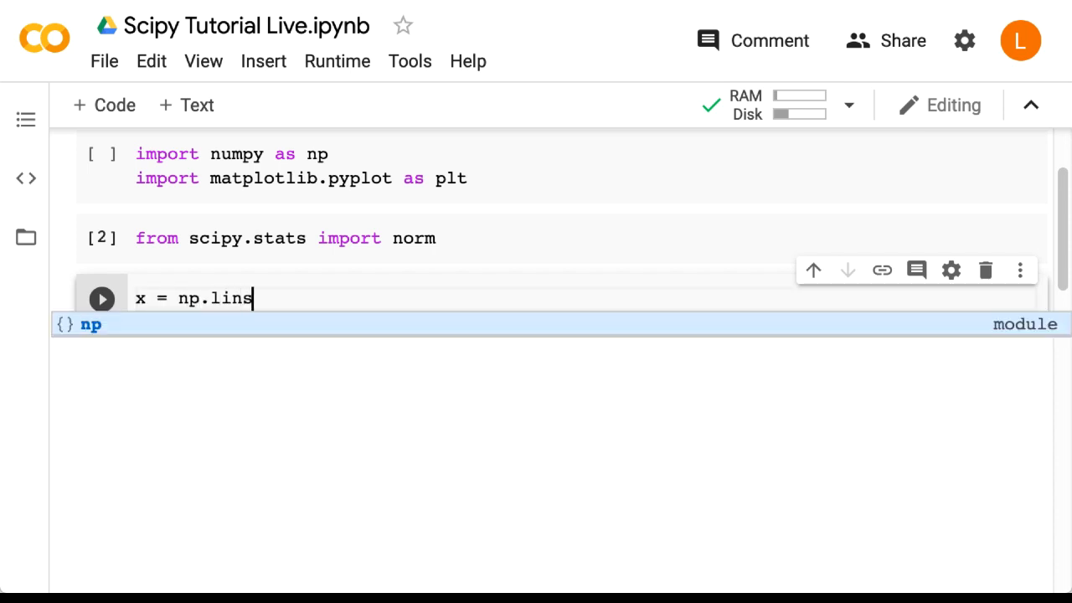
text(pace(0,)
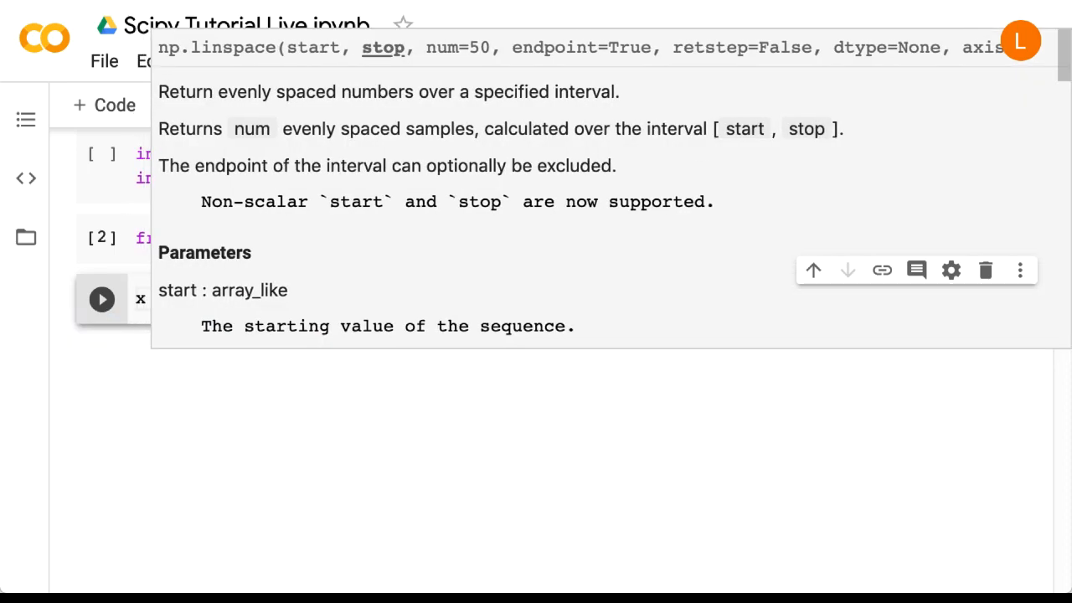
text(10,)
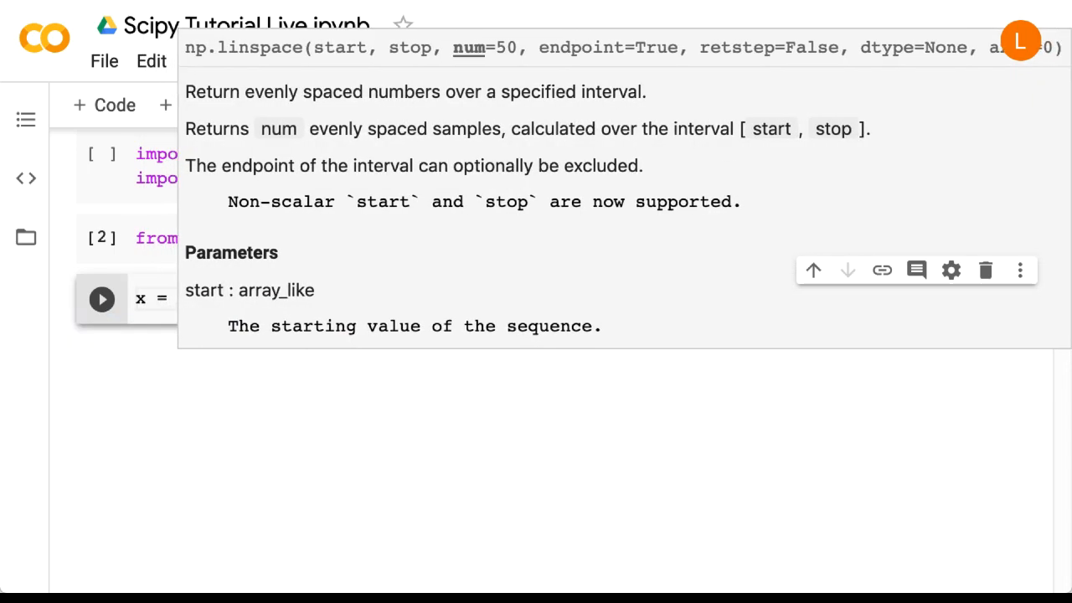
text(1000))
Define x = np.linspace(-6, 6, 1000) and fx = norm.pdf(x, loc=0, scale=1), then add an empty cell.
key(ctrl+Return)
click(89, 122)
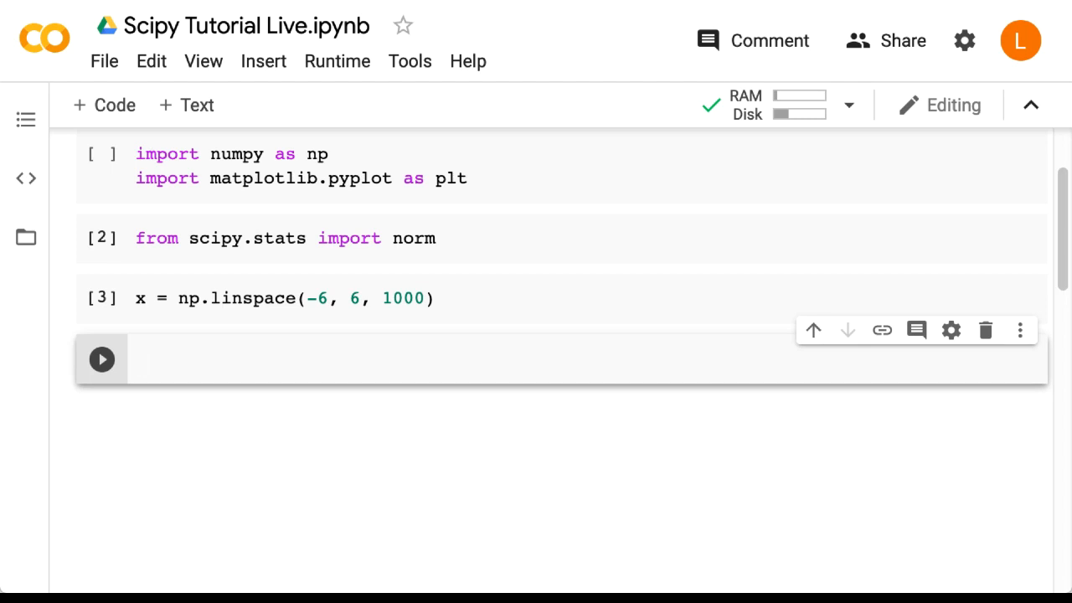
text(fx = no)
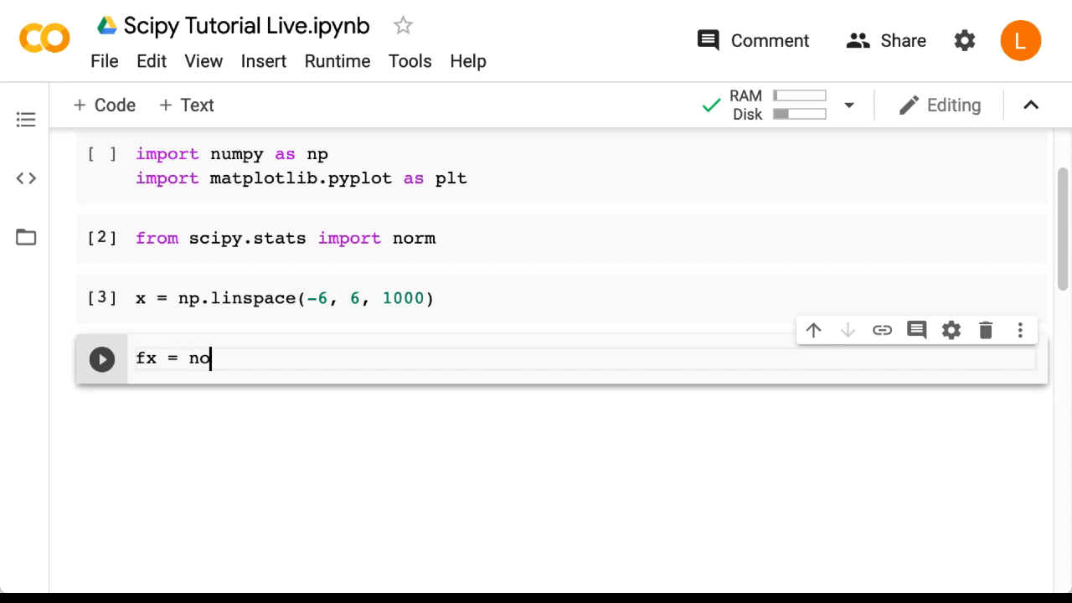
text(rm.pdf()
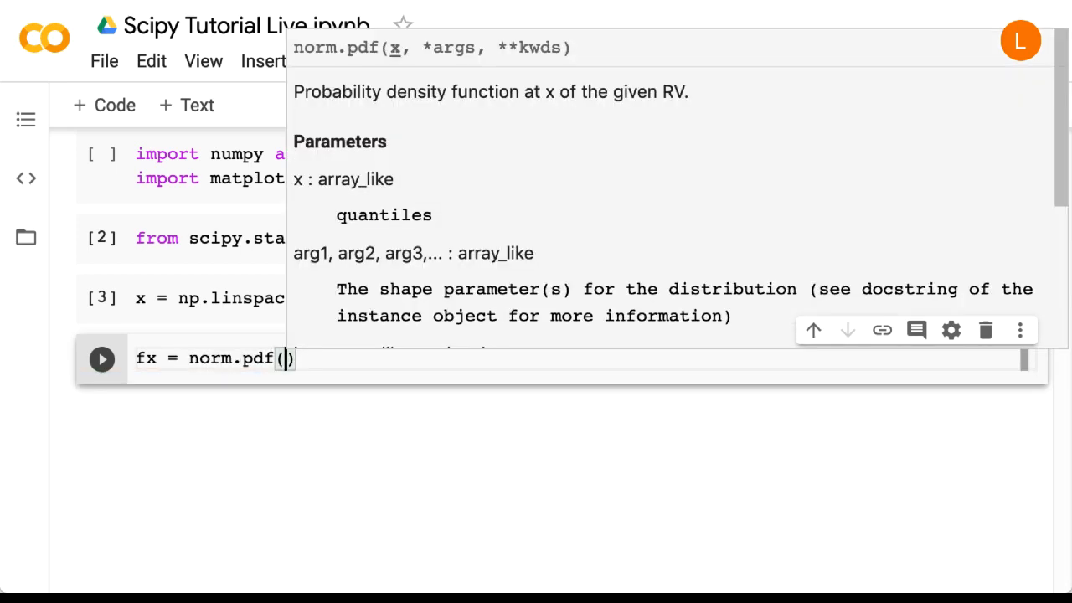
text(x, loc=0)
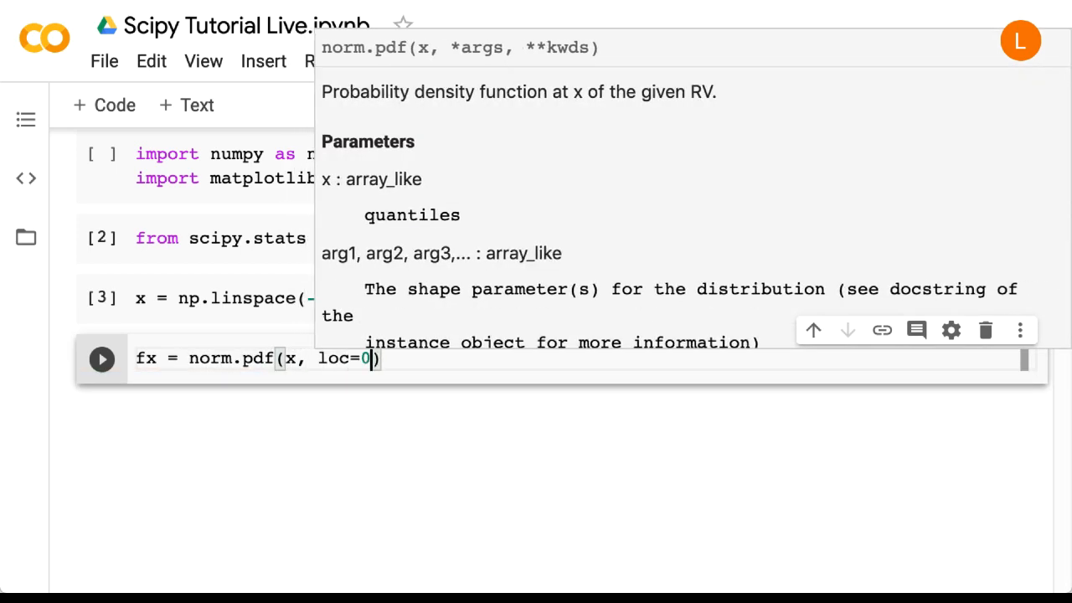
text(, scale=1)
key(Right)
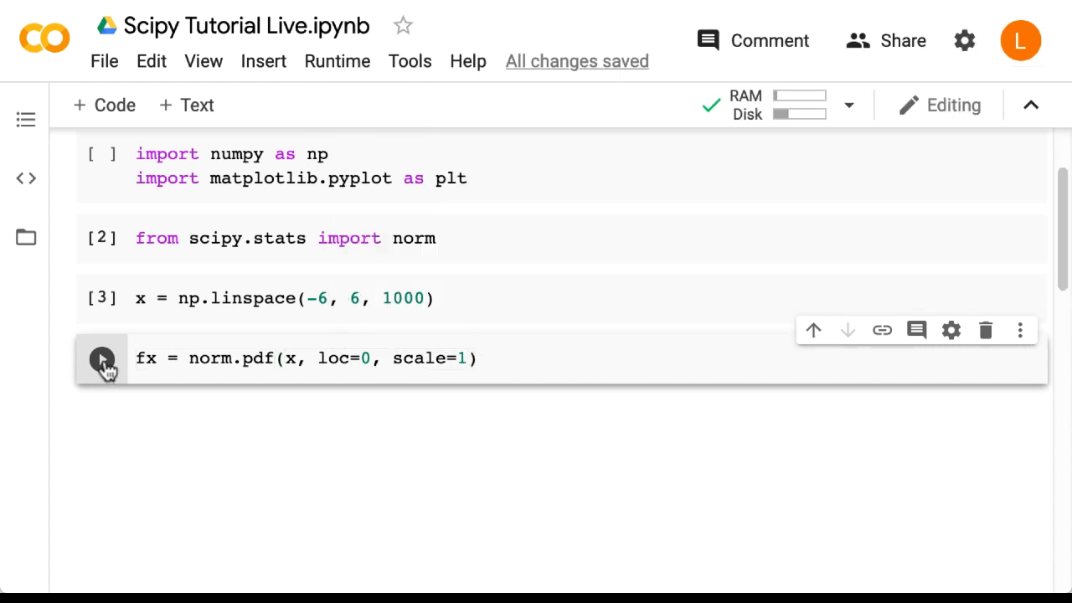
click(102, 358)
click(105, 105)
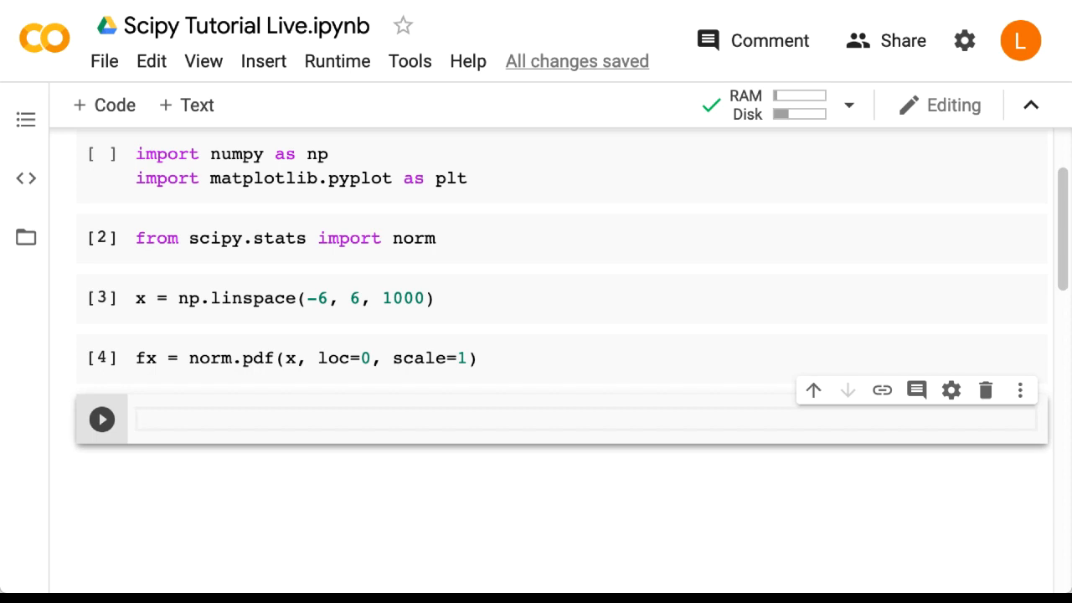
text(plt.plot)
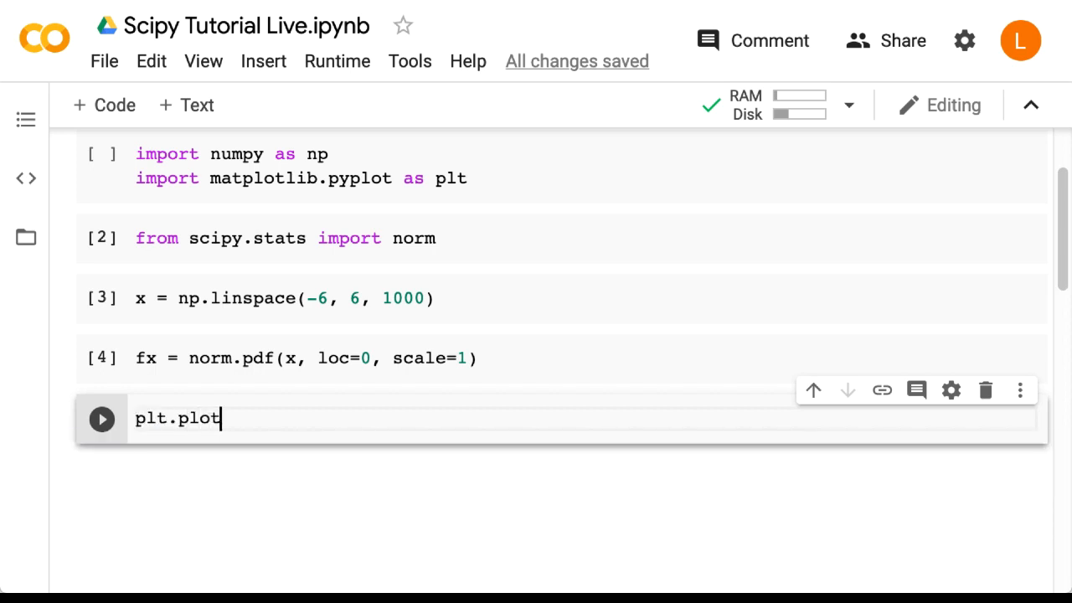
text((x, fx);)
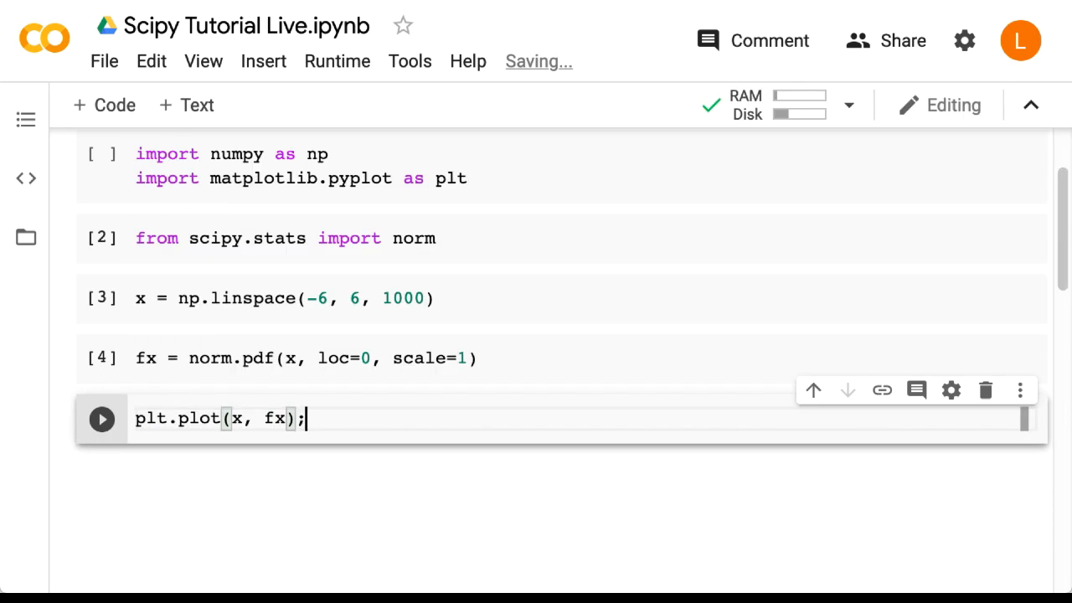
scroll(446, 404, down, 2)
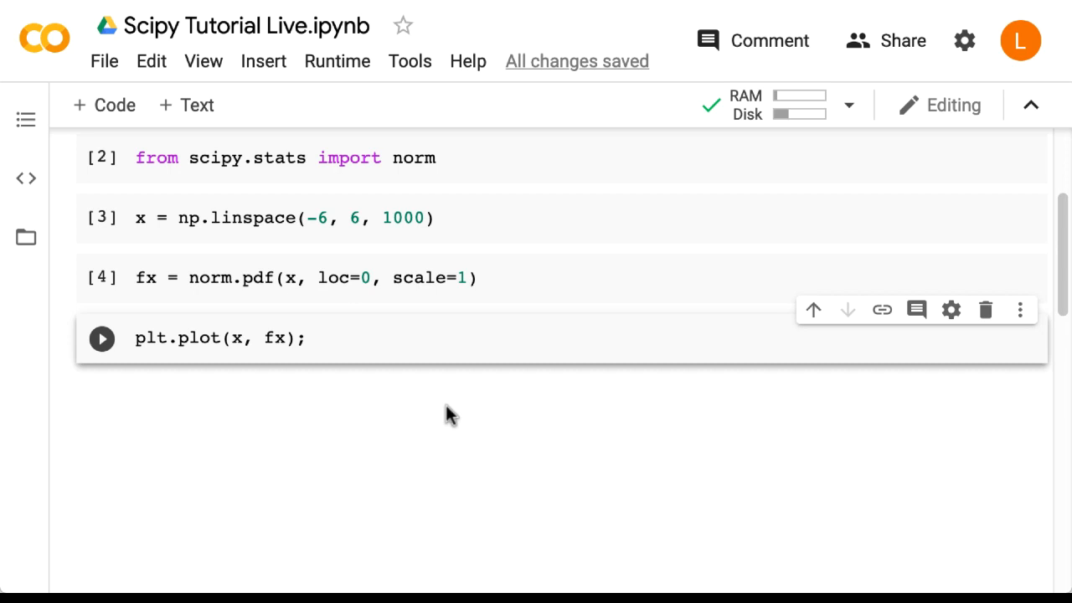
Plot the standard normal PDF with plt.plot(x, fx), showing the bell curve.
key(ctrl+Return)
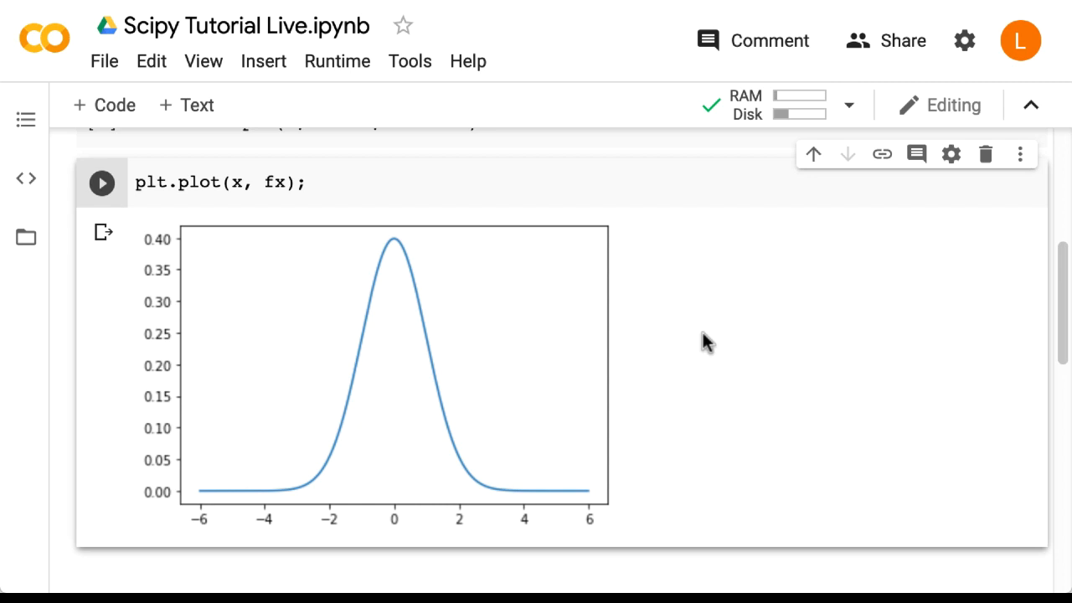
scroll(702, 332, down, 3)
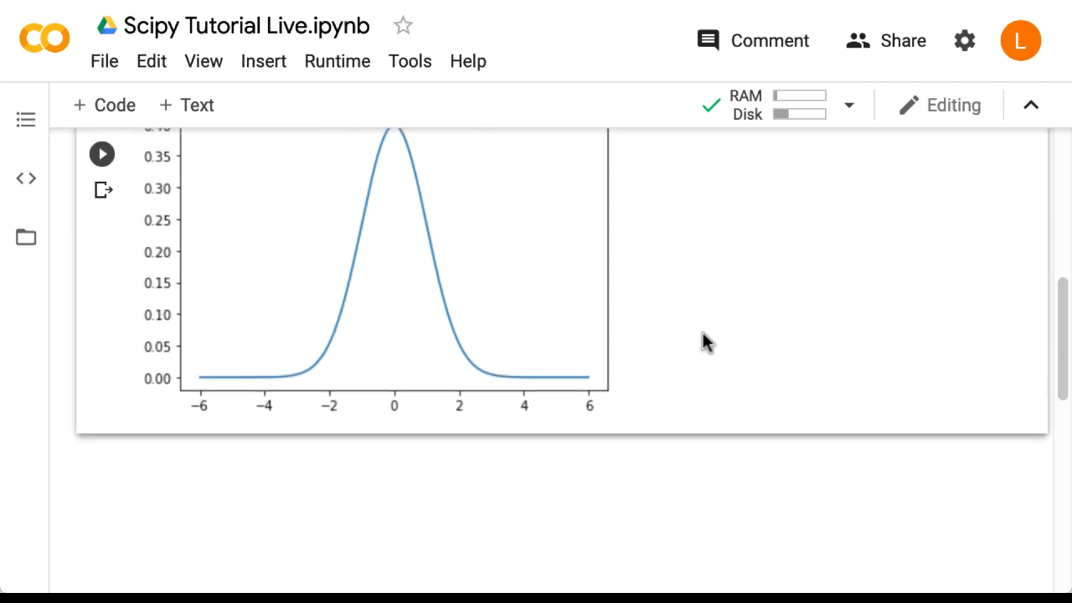
Compute Fx = norm.cdf(x, loc=0, scale=1) and plot its S-shaped curve with plt.plot(x, Fx).
click(115, 105)
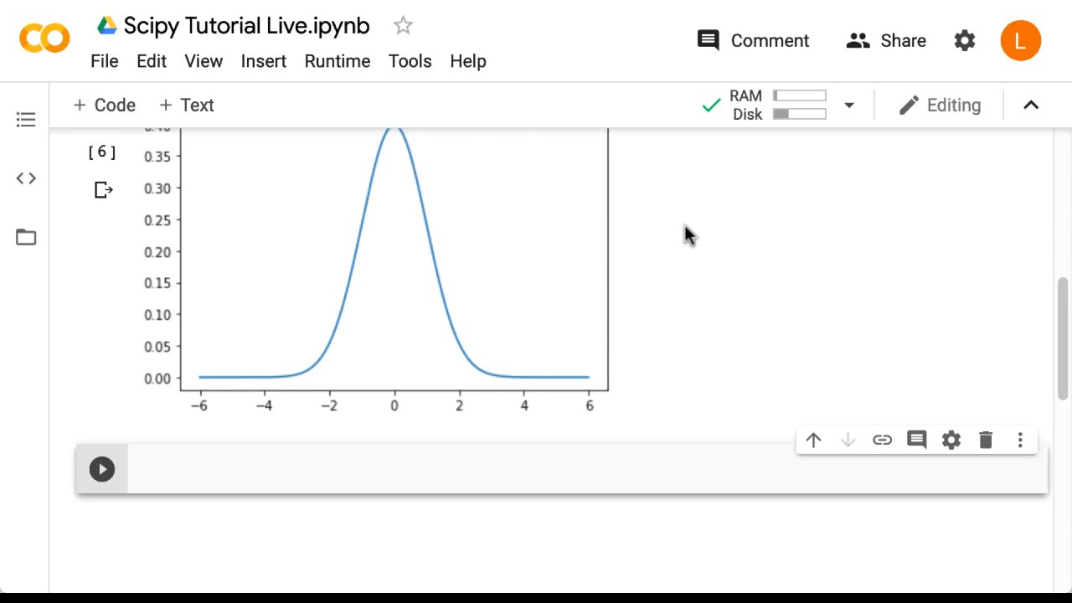
text(F)
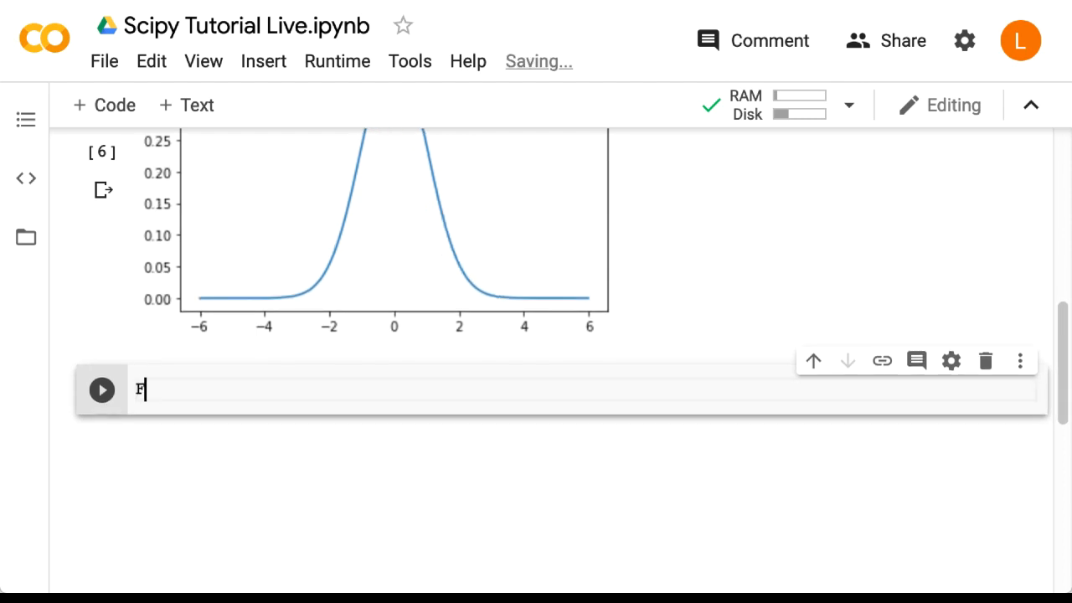
text(x = no)
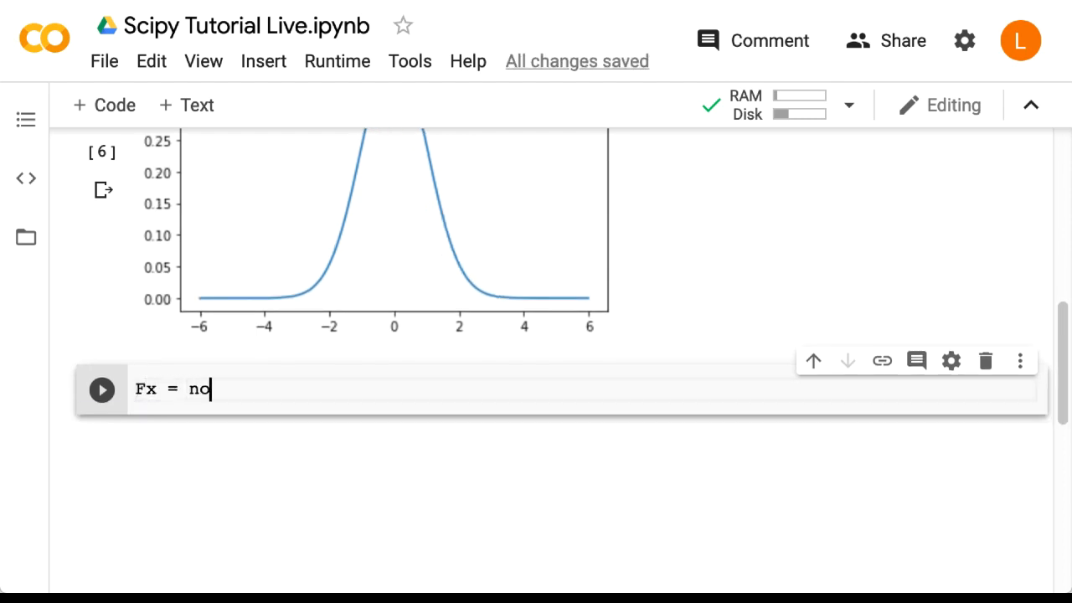
text(rm.cdf(x)
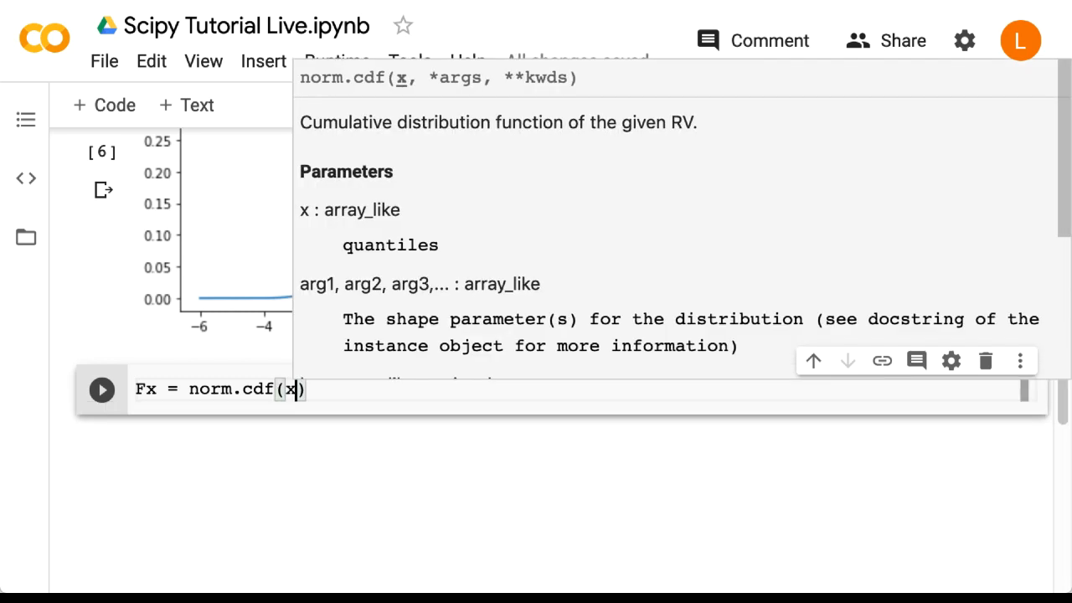
text(, loc=0)
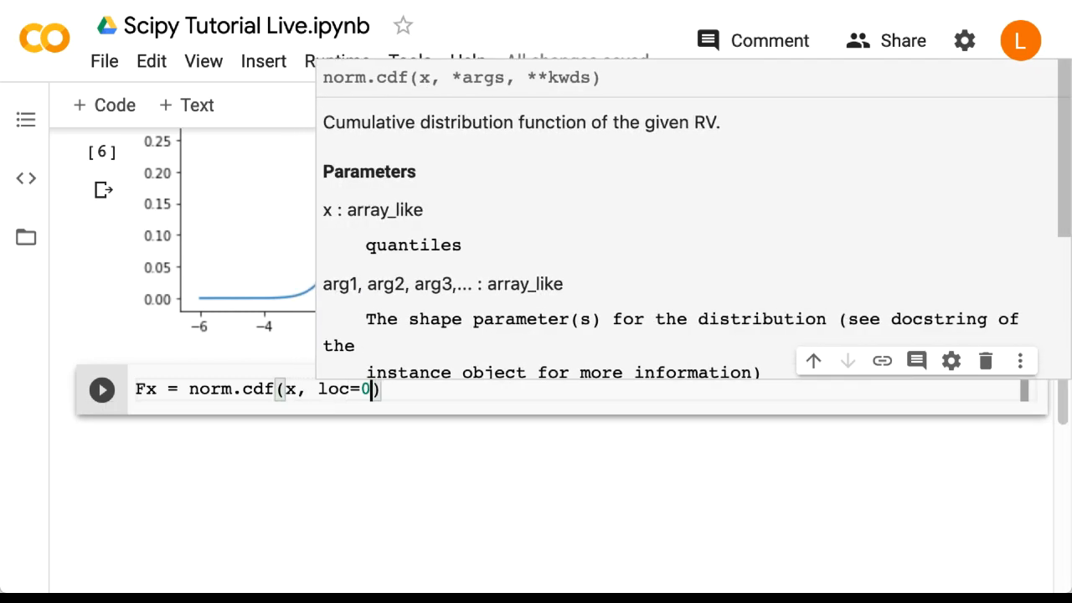
text(, scale=1)
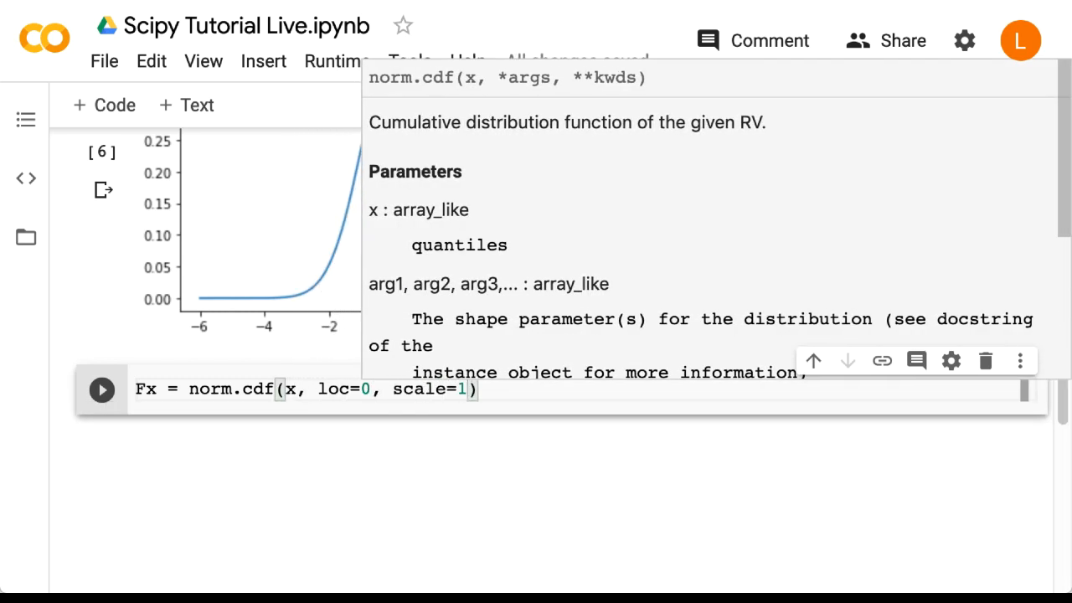
key(shift+Return)
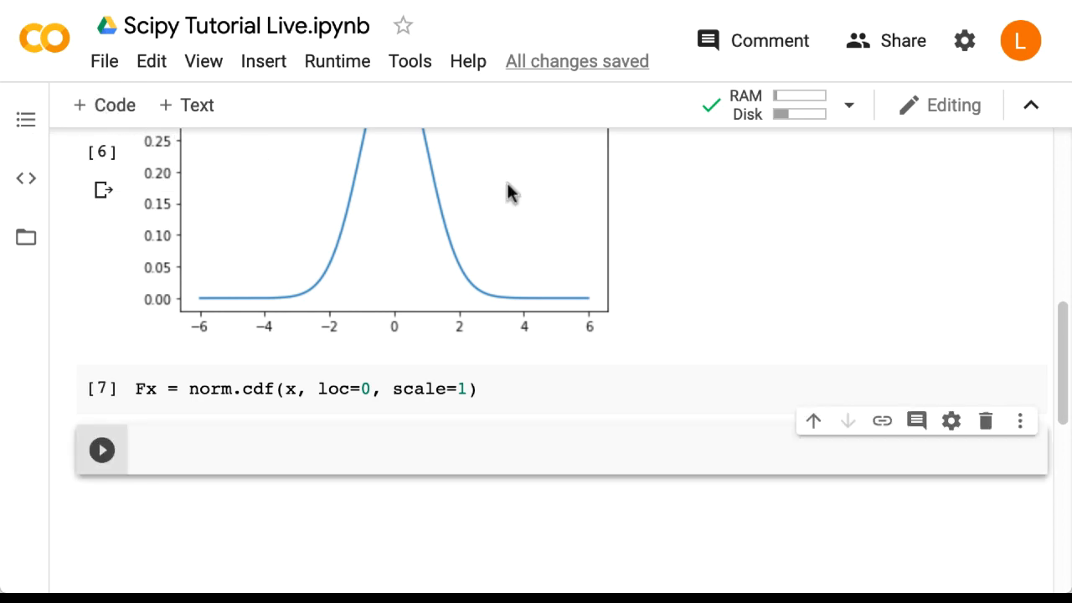
text(plt.p)
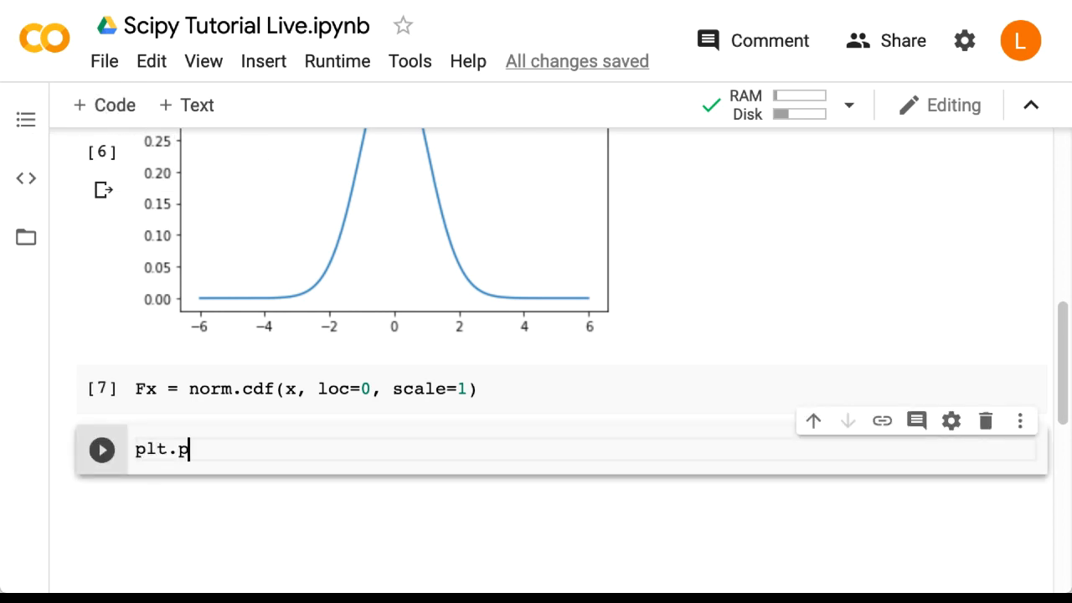
text(lot(x, Fx)
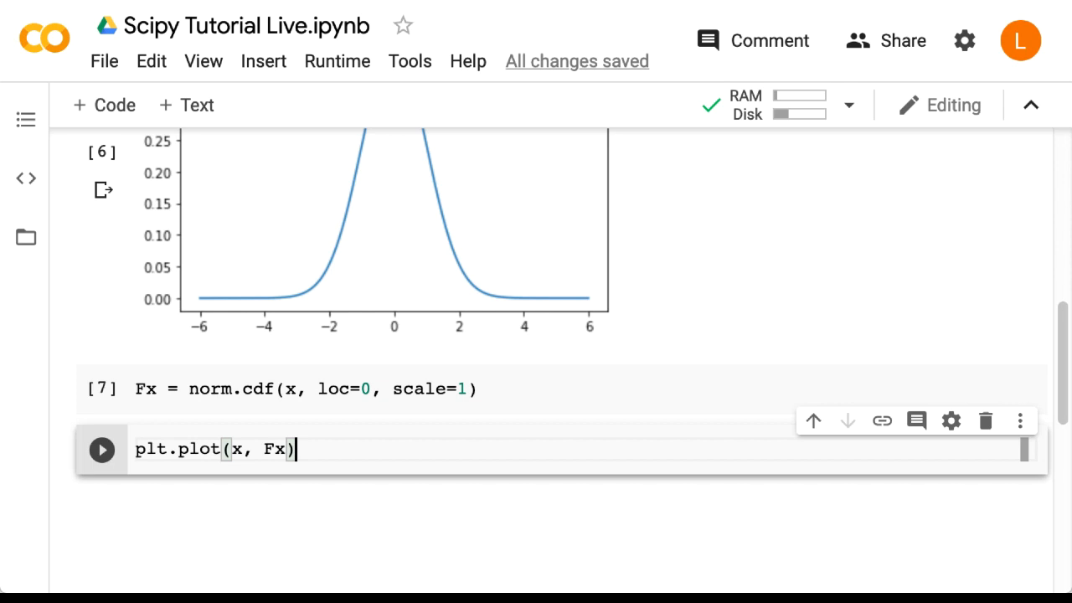
text();)
key(shift+Return)
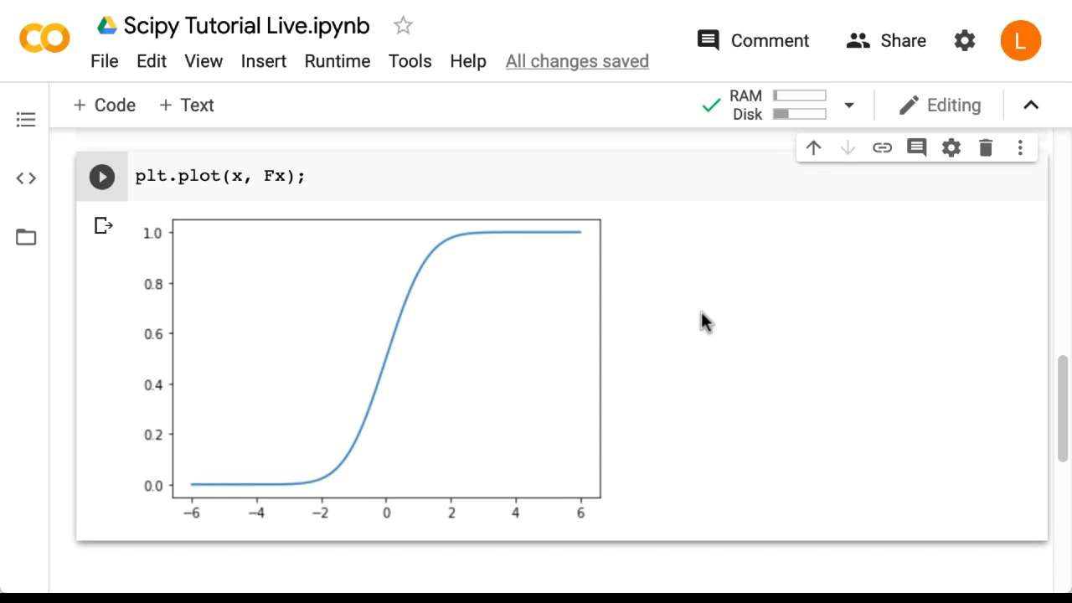
Compute logfx = norm.logpdf(x, loc=0, scale=1) and plot the inverted parabola with plt.plot(x, logfx).
click(105, 105)
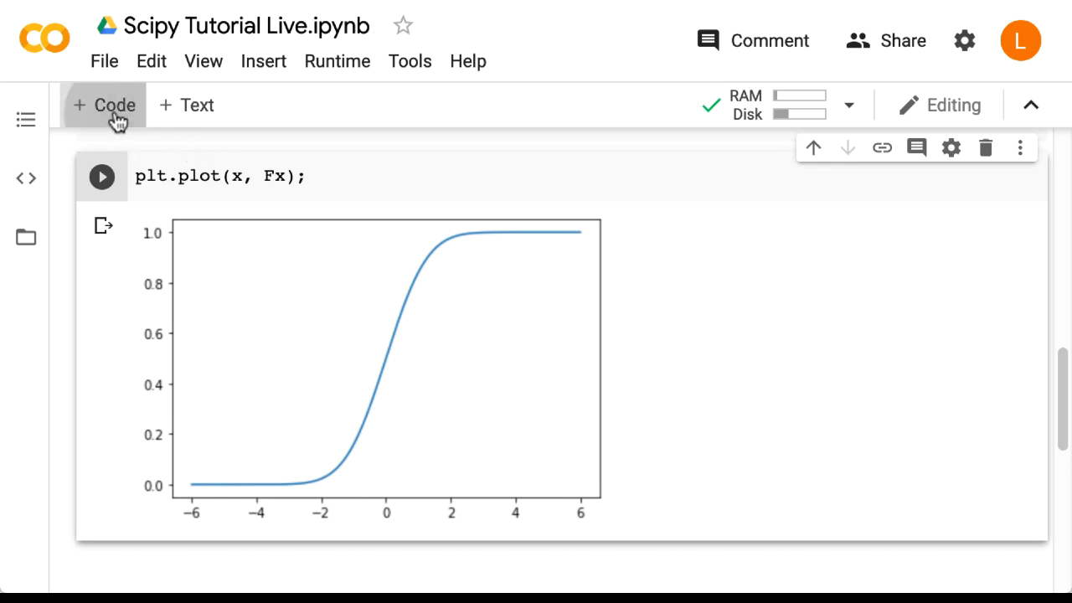
text(l)
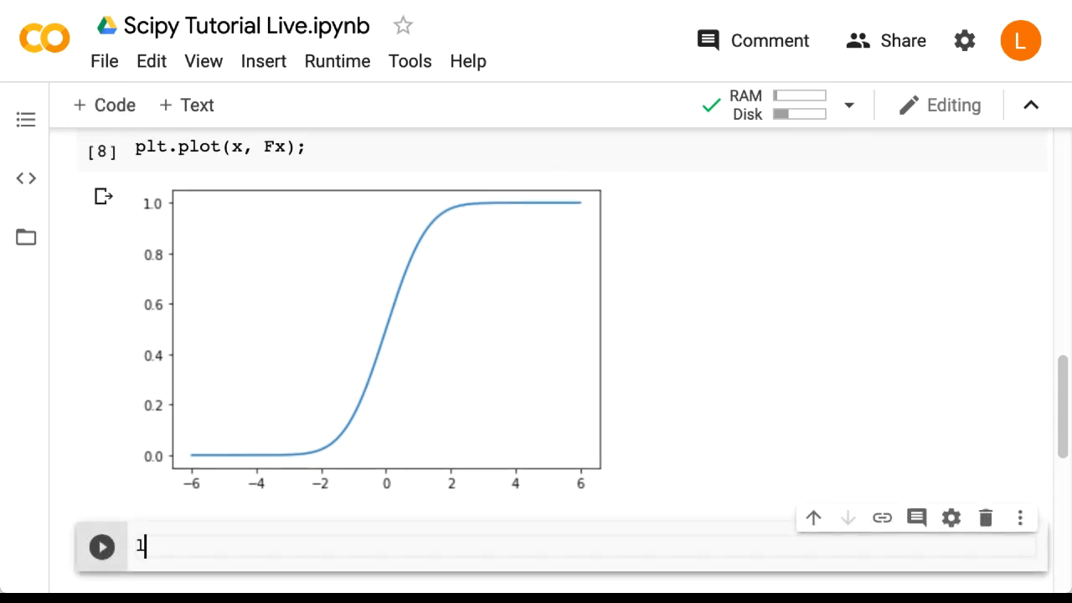
text(ogfx = )
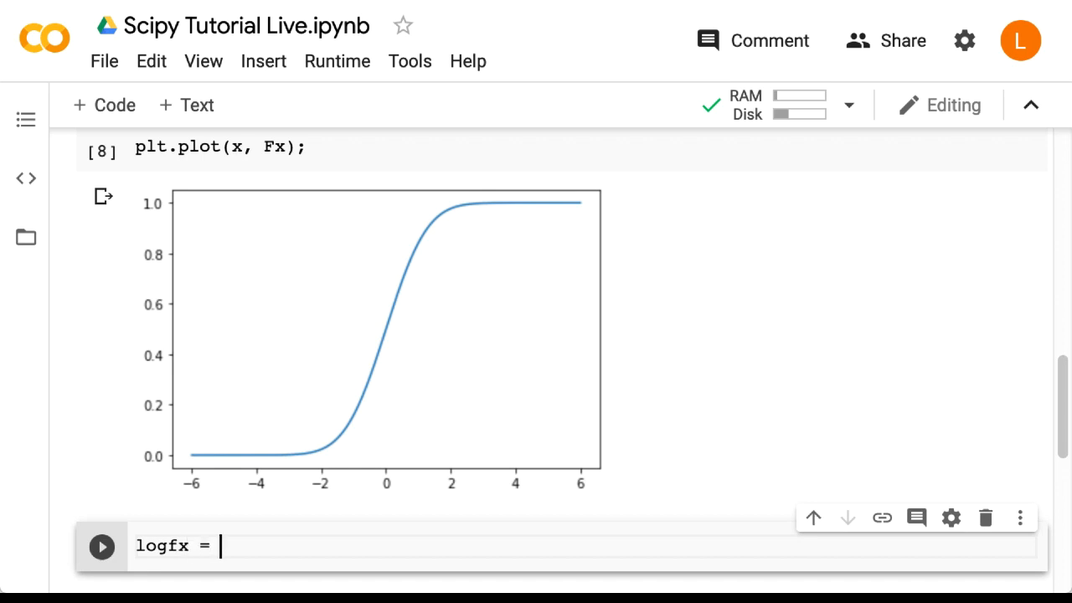
text(norm.logpdf)
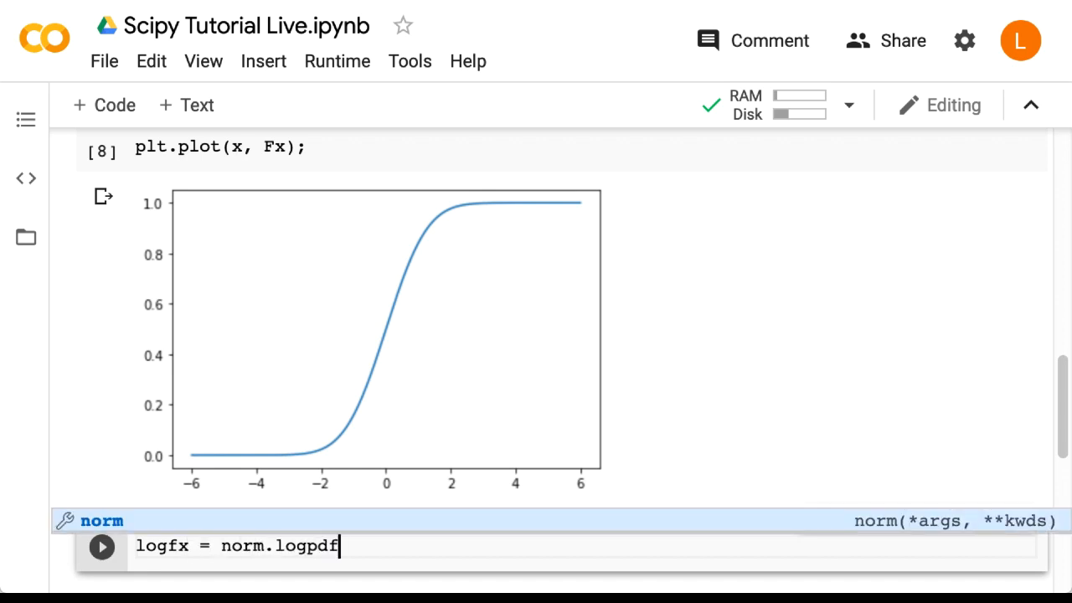
text((x, loc=)
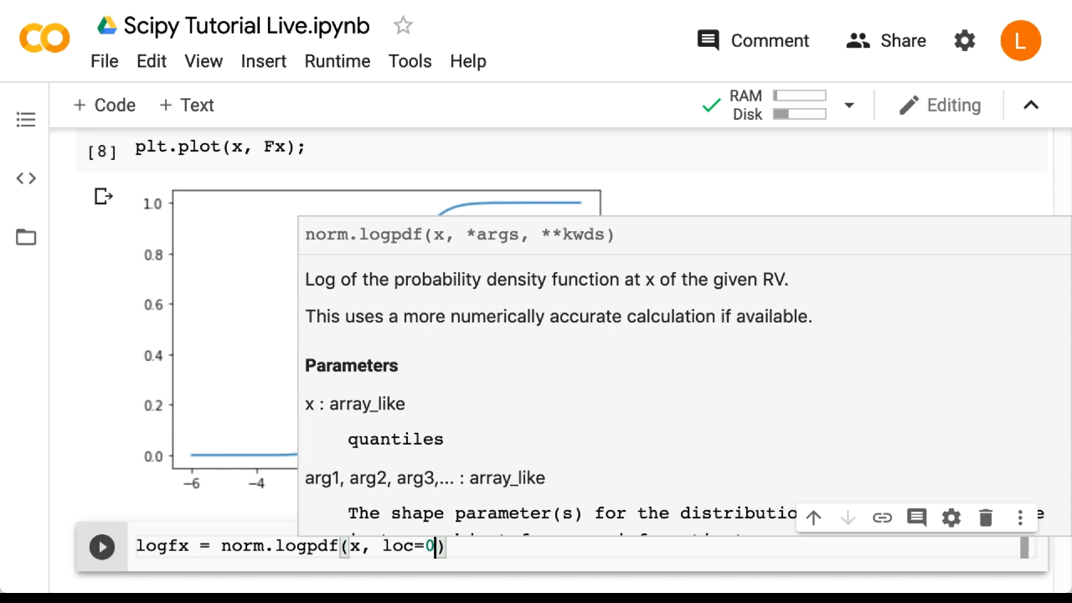
text(0, scale=)
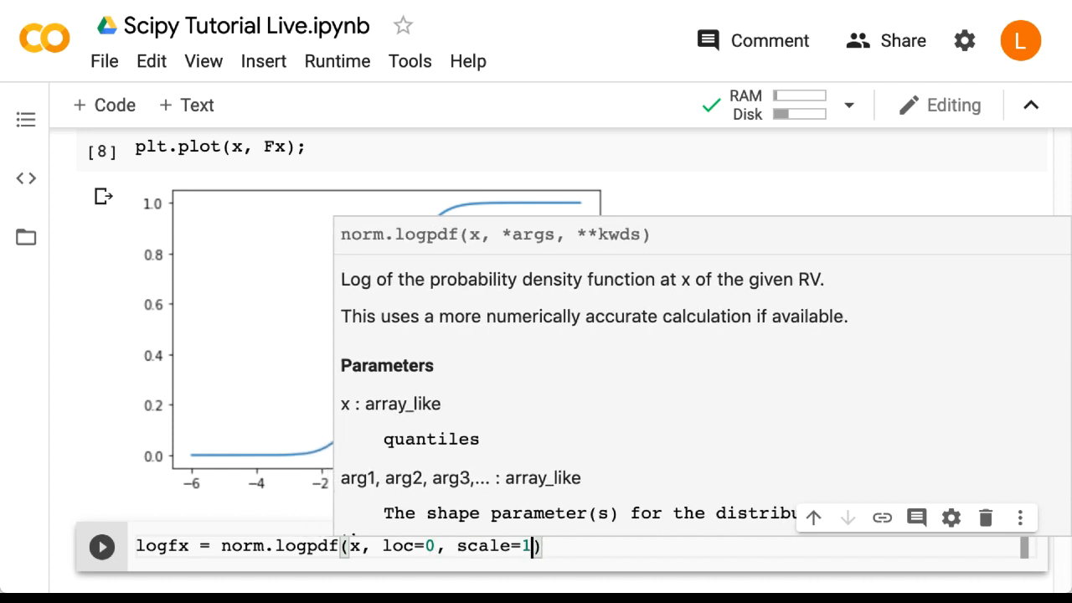
text(1))
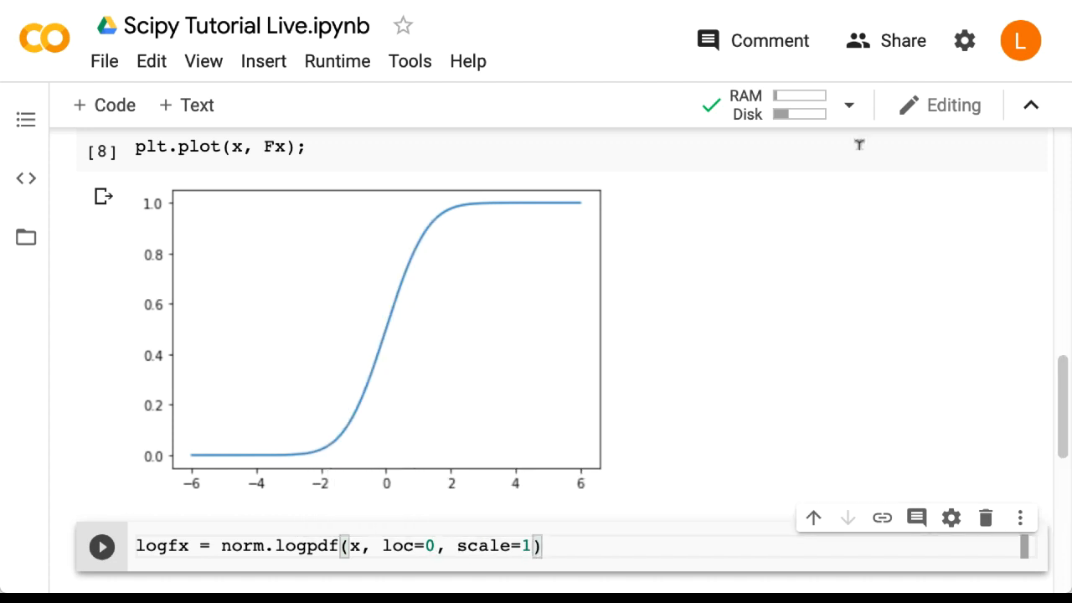
scroll(542, 346, down, 2)
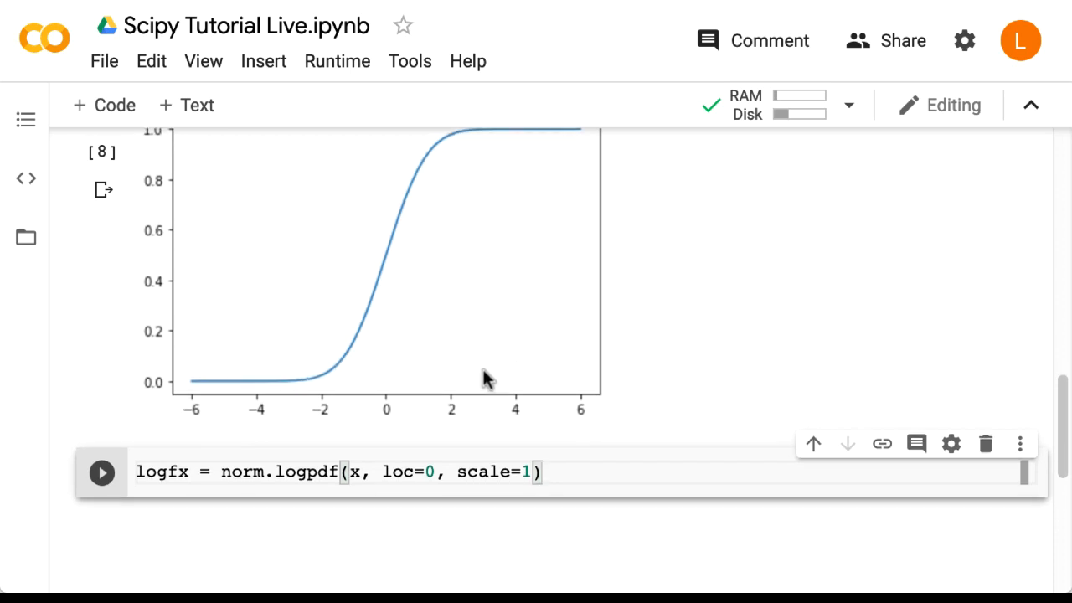
key(shift+Return)
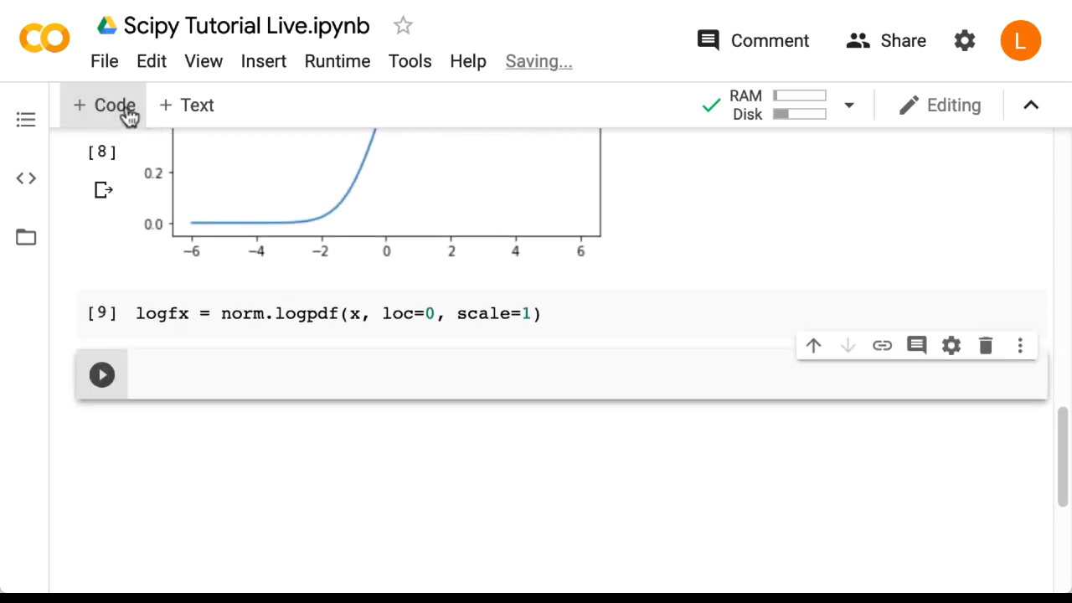
text(plt.p)
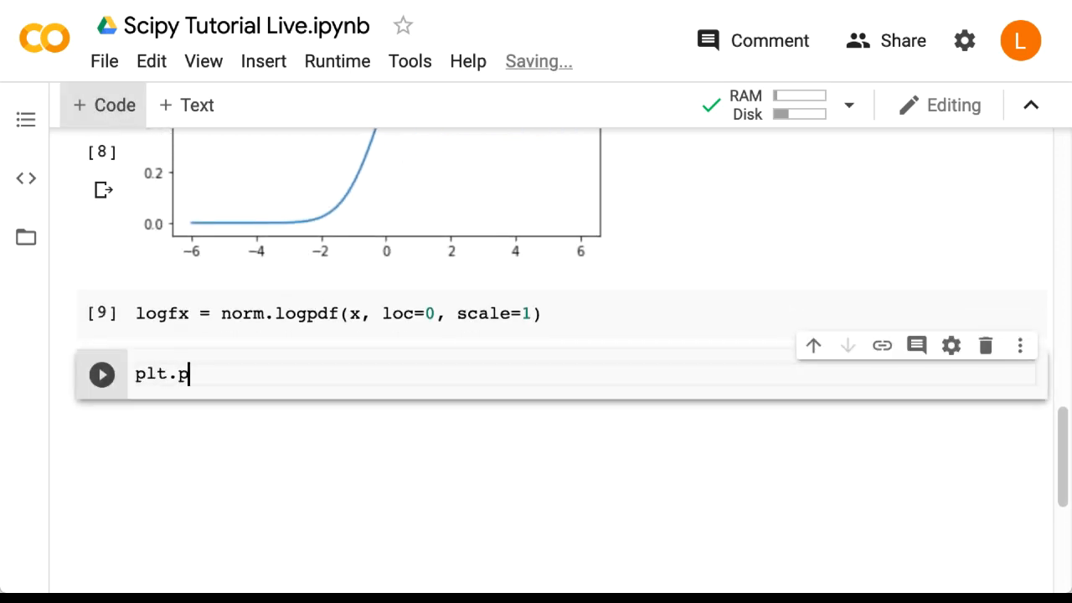
text(lot(x, logf)
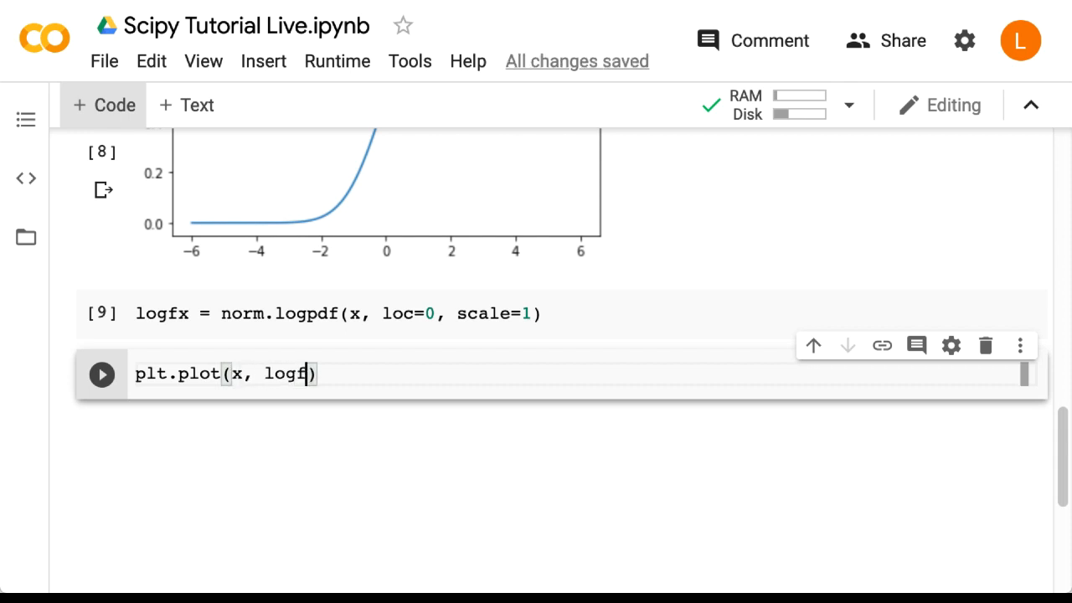
text(x);)
key(shift+Return)
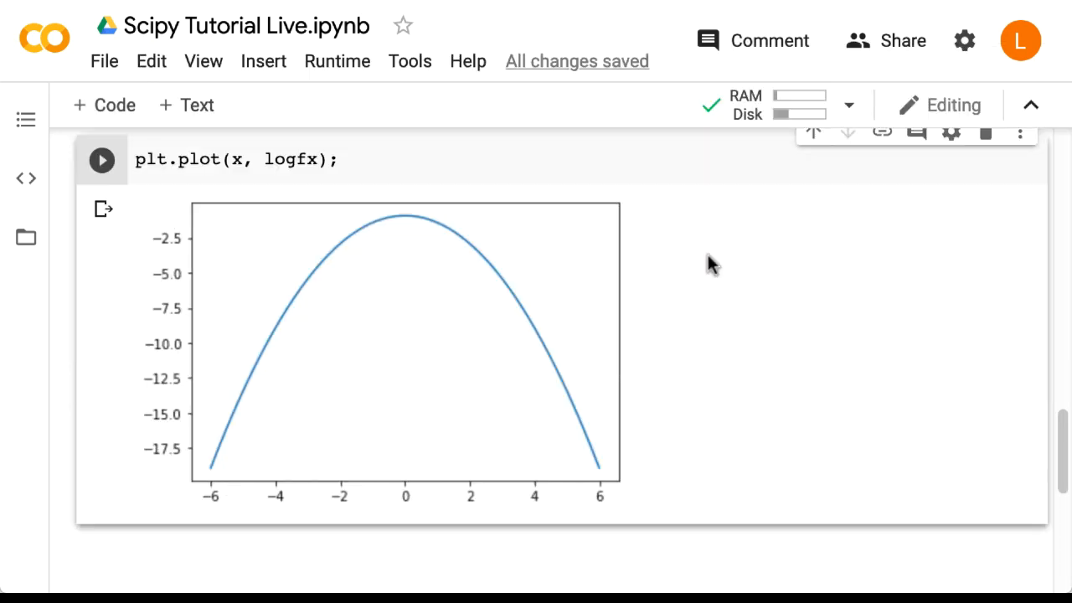